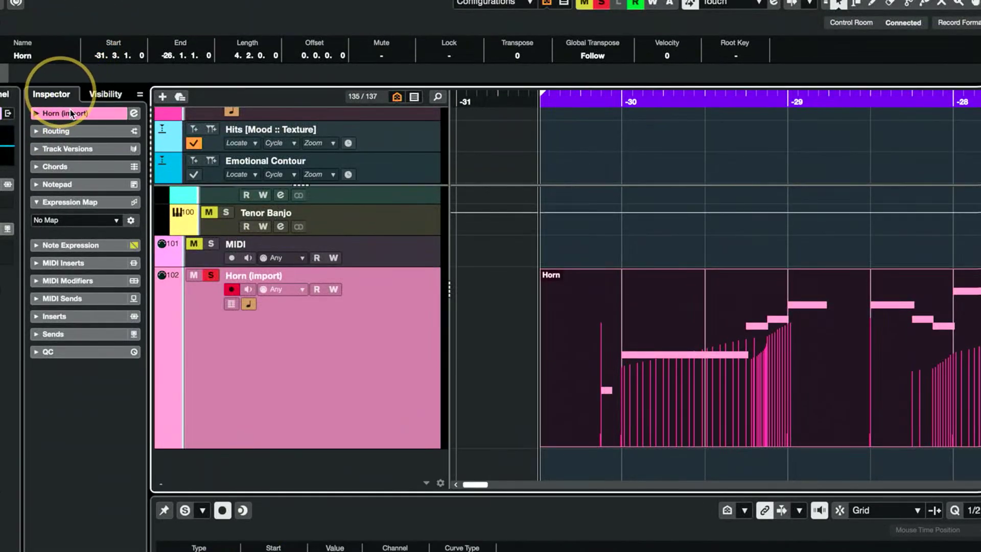
# - Review My Horn Exp. Map's Marc. Long (CC 70 value 8) and Marc. Short (value 9) outputs
pyautogui.click(131, 222)
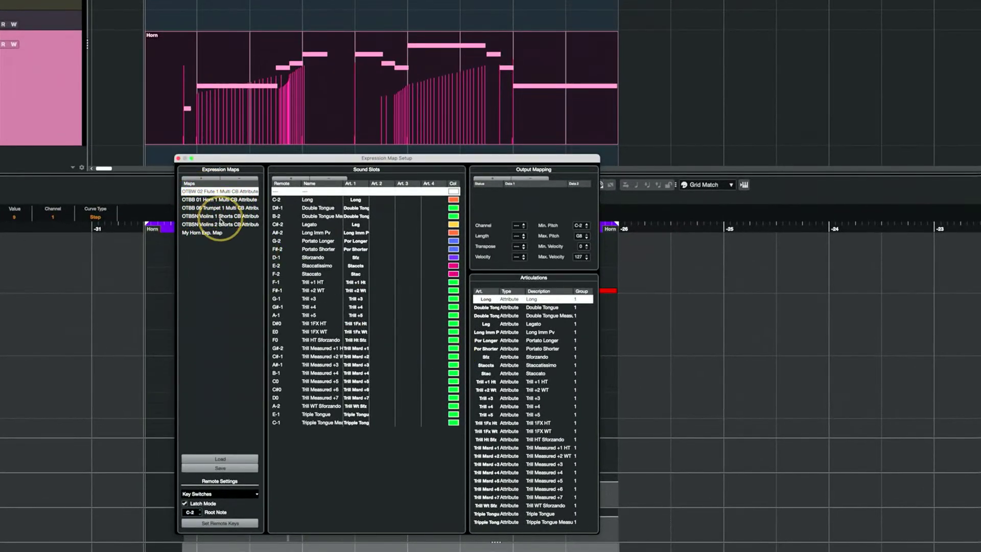
pyautogui.click(206, 233)
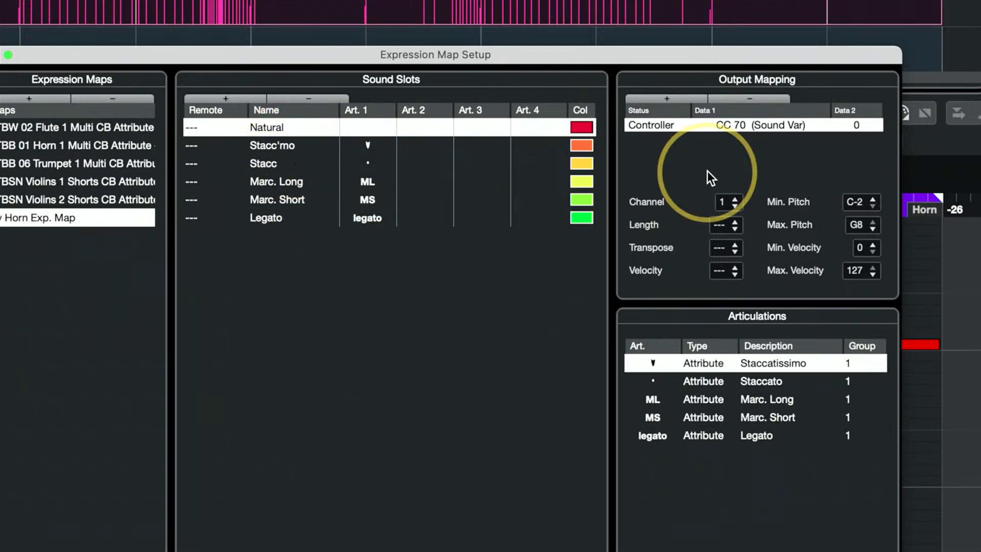
pyautogui.click(295, 178)
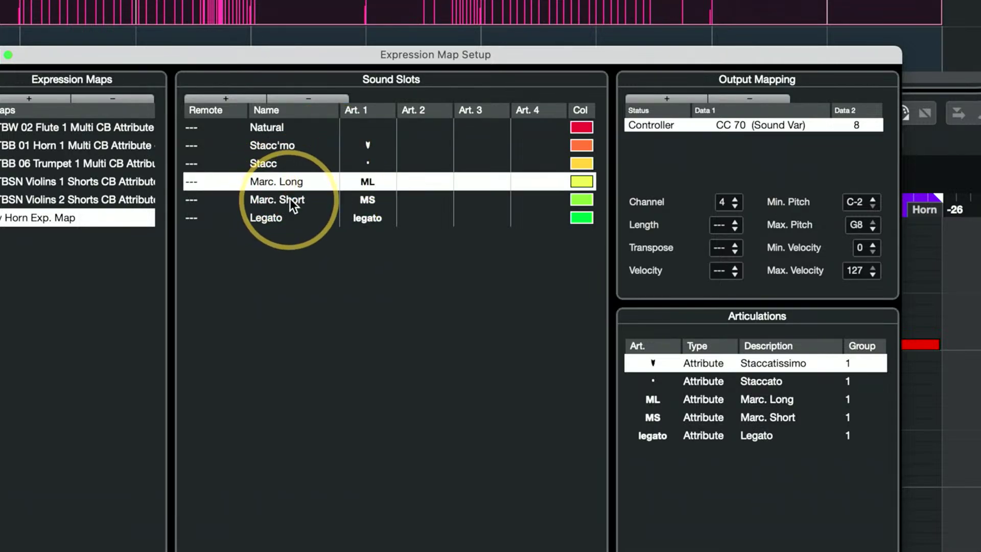
pyautogui.click(290, 198)
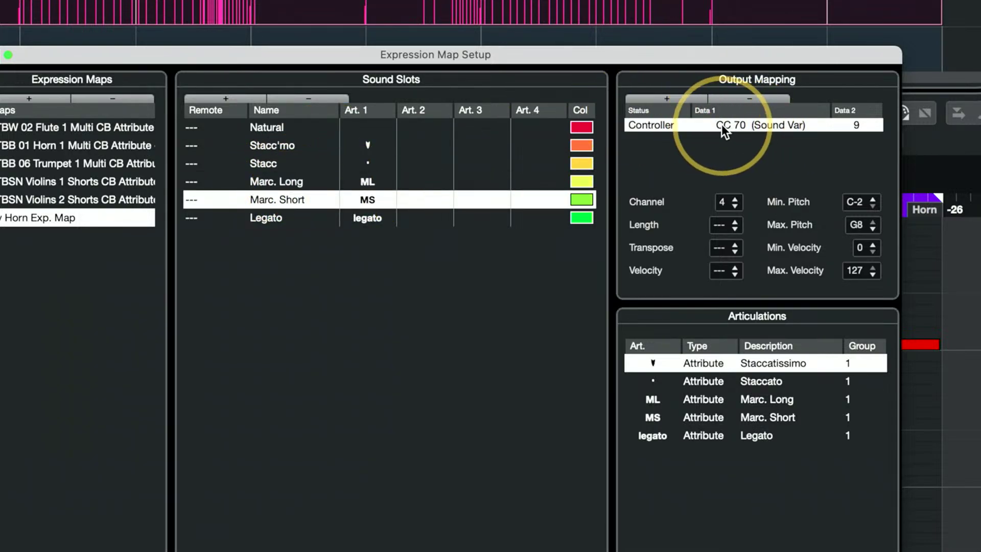
pyautogui.click(305, 180)
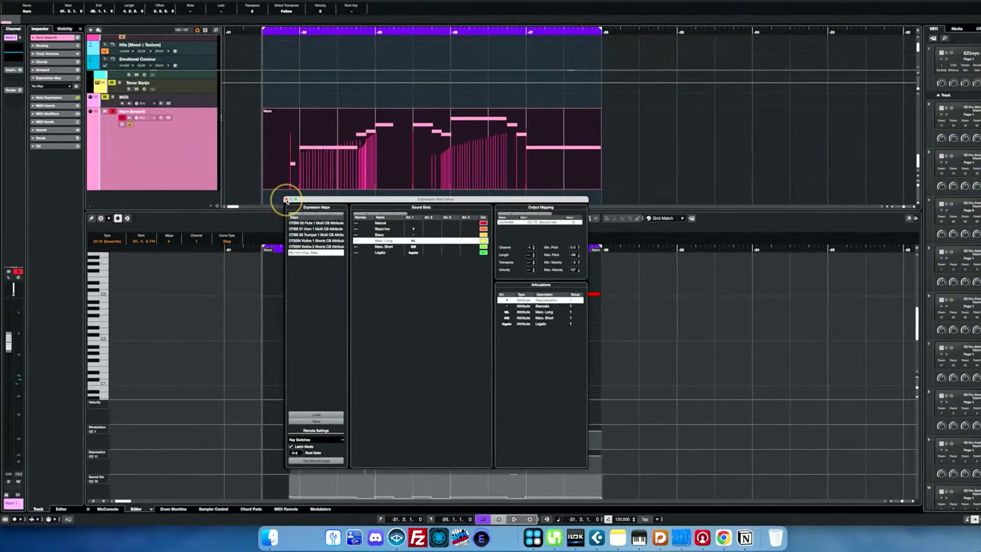
# - Close the Expression Map Setup and select a C3 note in the Horn key editor to inspect it
pyautogui.click(286, 199)
pyautogui.moveTo(278, 486)
pyautogui.mouseDown()
pyautogui.moveTo(615, 507)
pyautogui.moveTo(517, 490)
pyautogui.mouseUp()
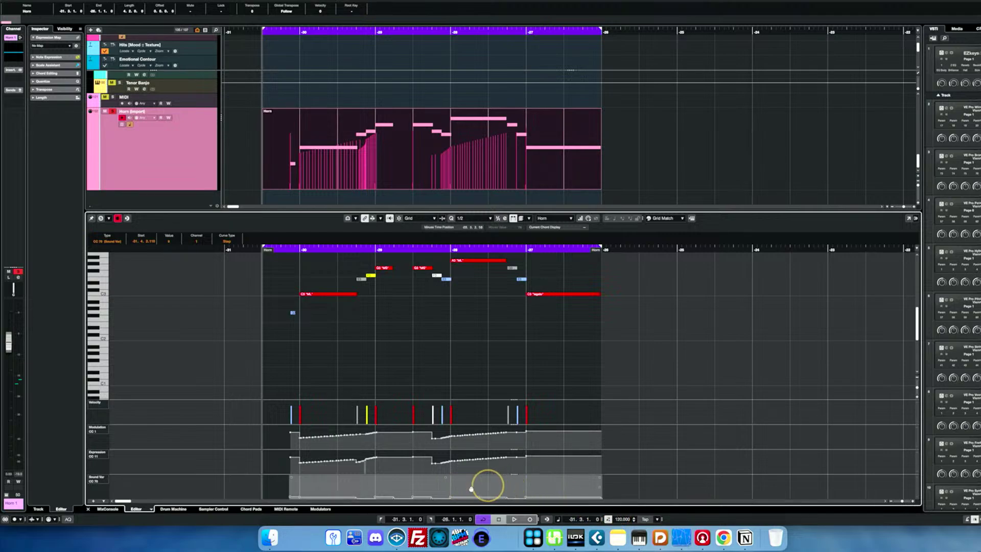
pyautogui.click(331, 296)
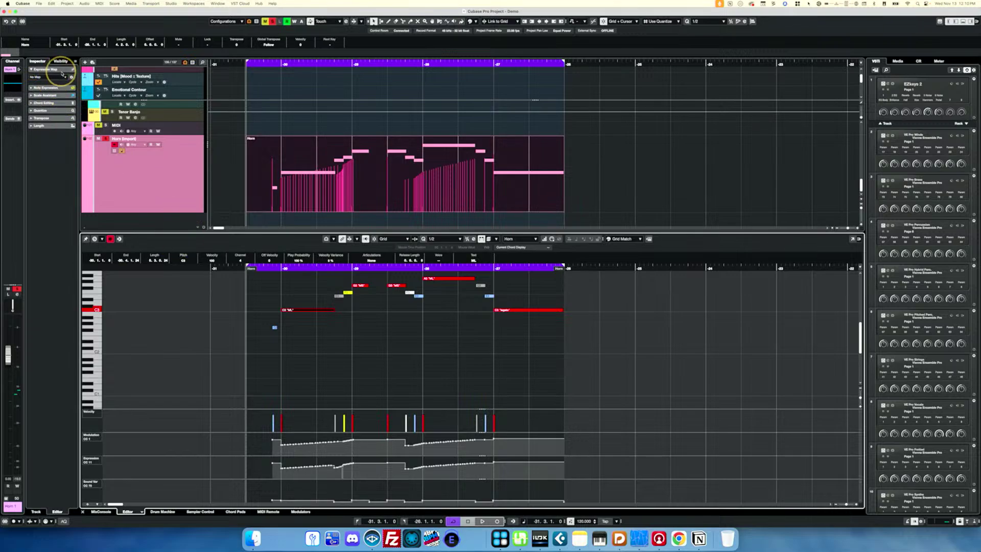
# - Delete the Marc. Short slot from My Horn Exp. Map and add a new Marc. Short slot
pyautogui.click(72, 78)
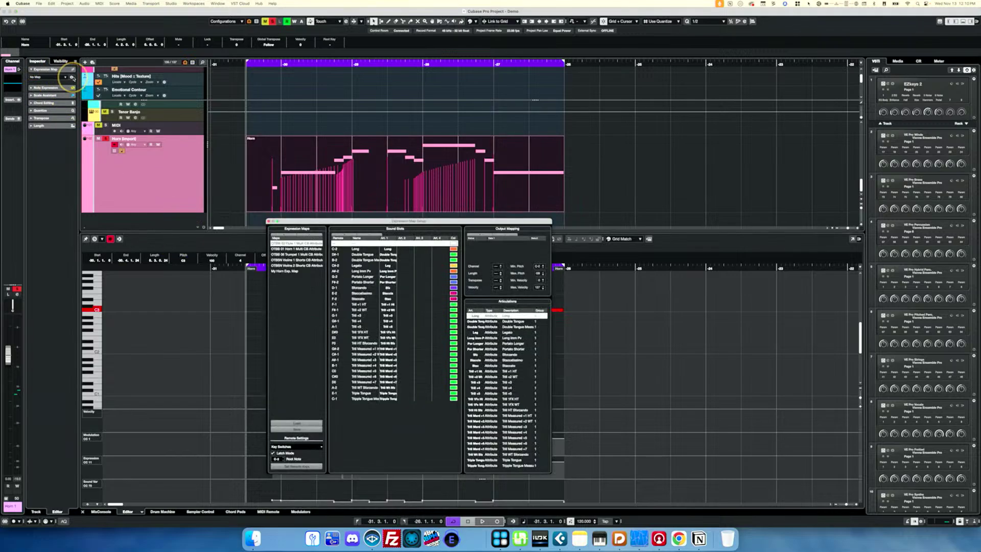
pyautogui.click(289, 271)
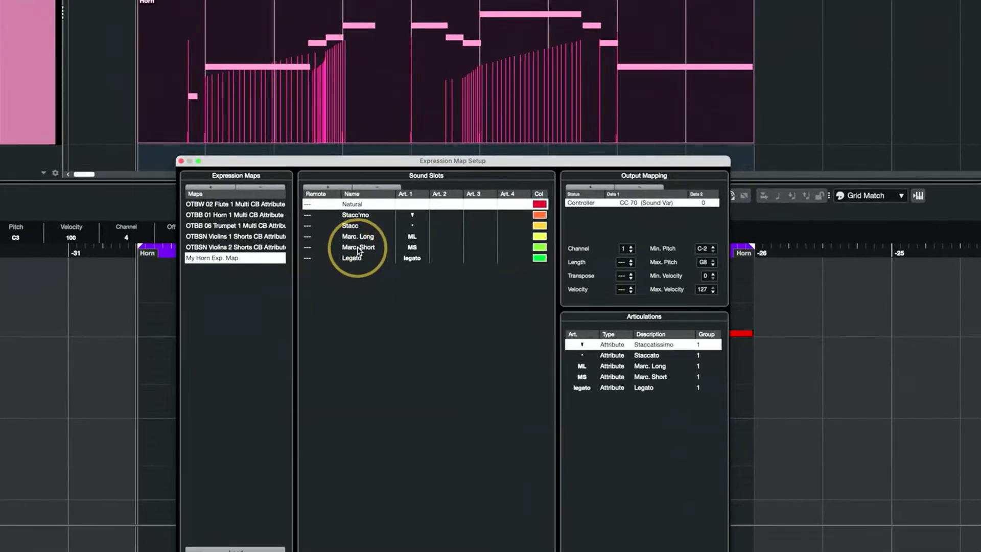
pyautogui.click(357, 248)
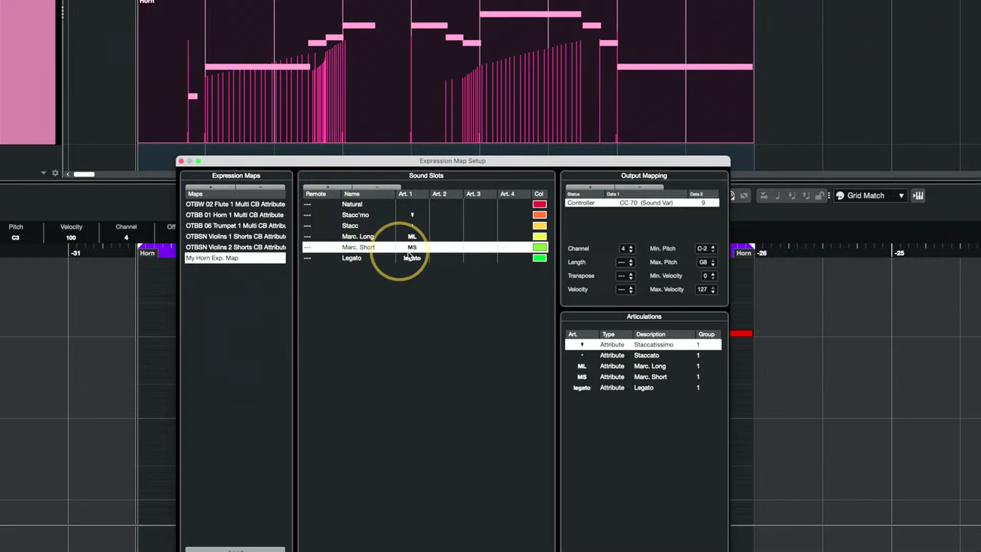
pyautogui.click(381, 187)
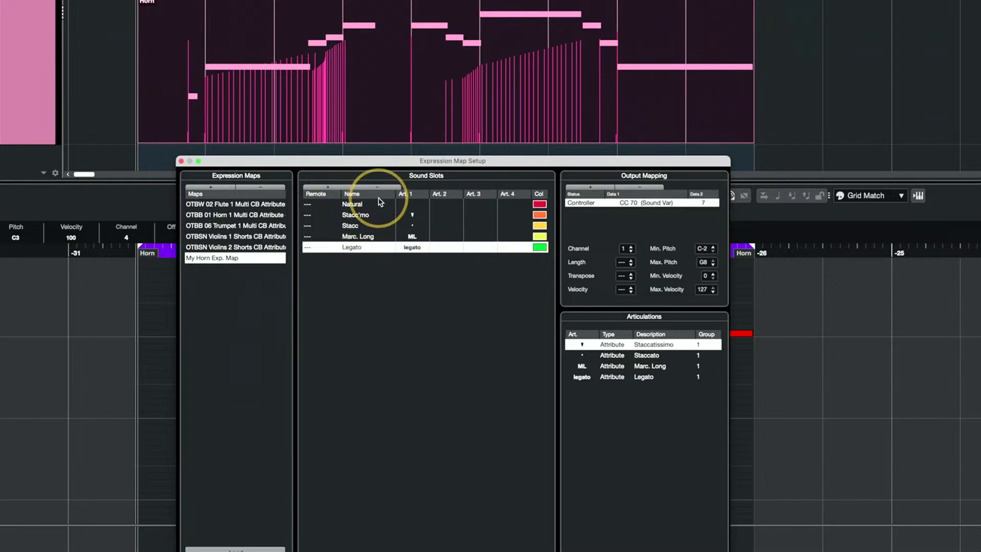
pyautogui.click(322, 190)
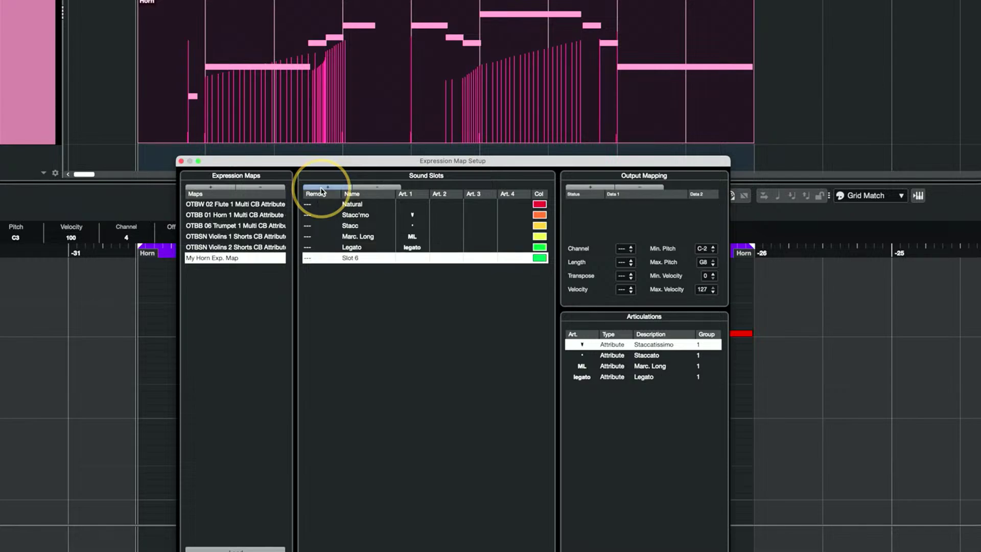
# - Add a custom articulation in the new slot's Art. 1 cell, displayed as Text 'MS'
pyautogui.click(412, 257)
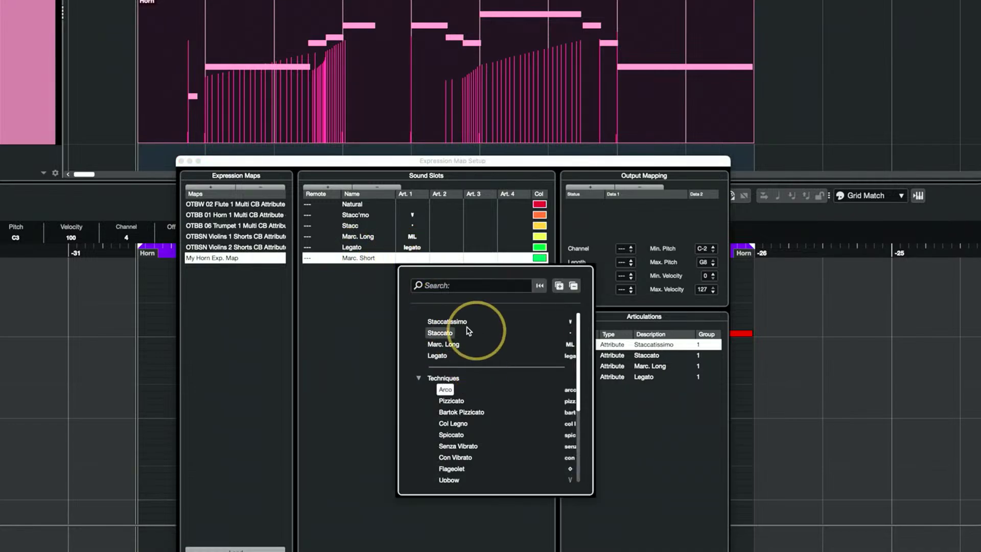
pyautogui.scroll(-4, 494, 393)
pyautogui.scroll(-2, 493, 404)
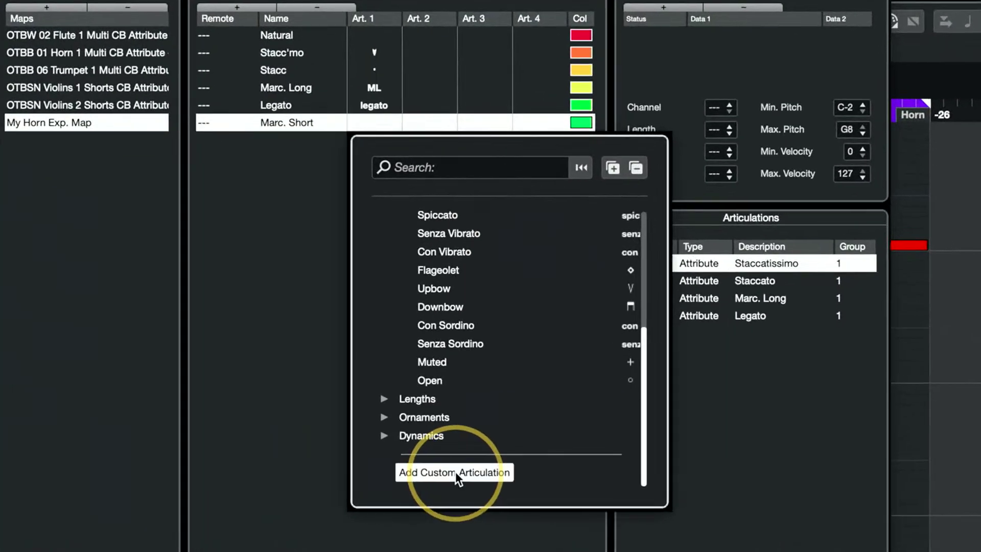
pyautogui.click(465, 474)
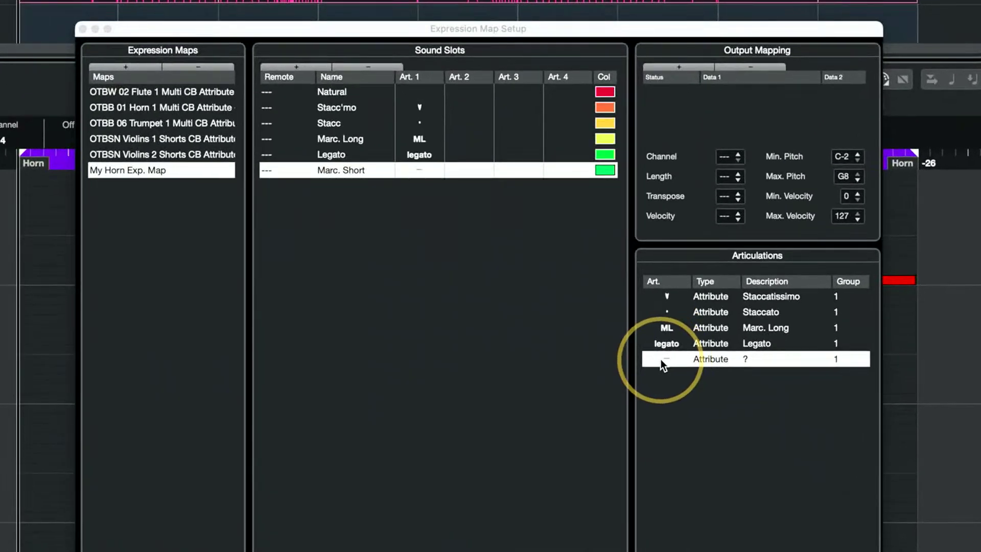
pyautogui.click(664, 358)
pyautogui.click(664, 379)
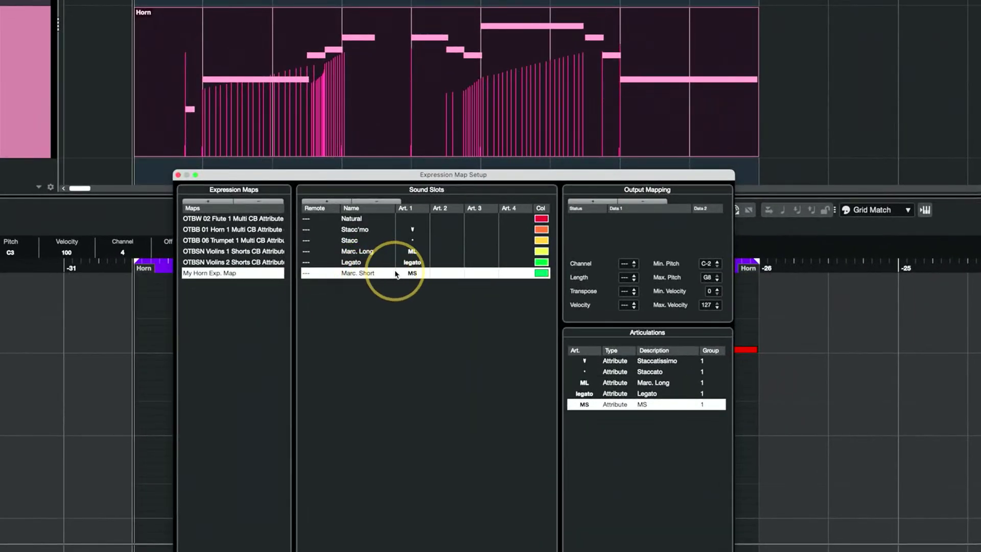
# - Set the new Marc. Short slot to channel 4 with a Controller output: CC 70, value 9
pyautogui.click(634, 262)
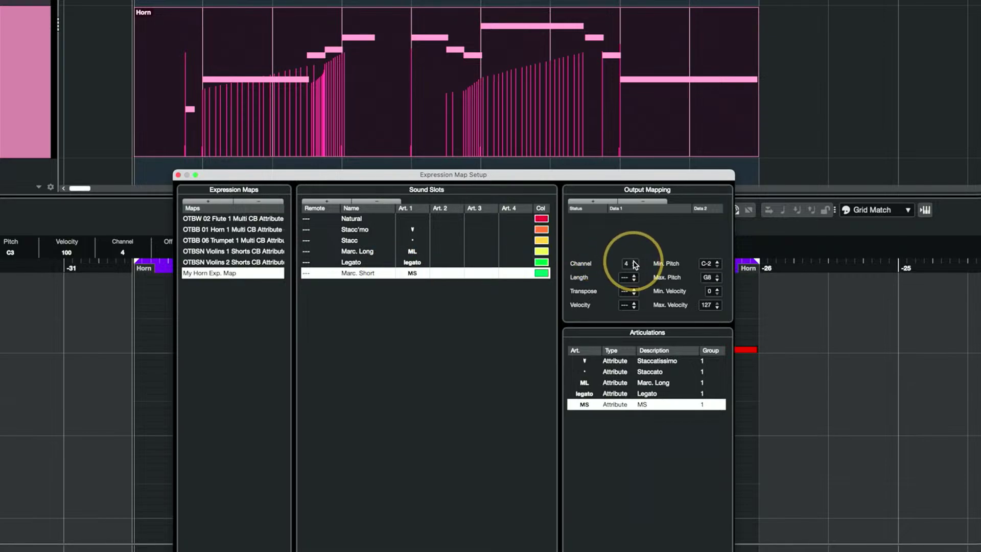
pyautogui.click(593, 202)
pyautogui.click(592, 217)
pyautogui.click(646, 240)
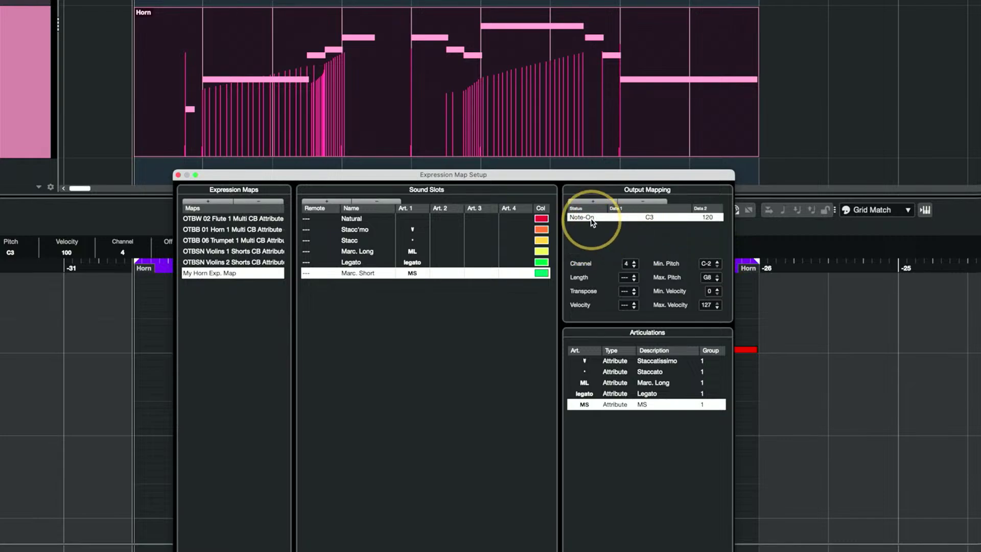
pyautogui.click(586, 220)
pyautogui.click(585, 243)
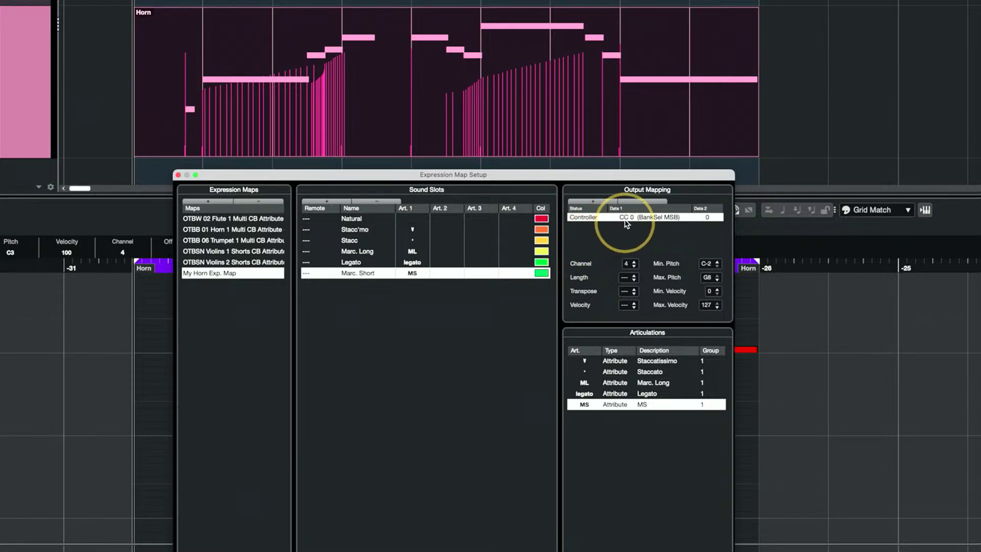
pyautogui.doubleClick(630, 217)
pyautogui.write('70')
pyautogui.press('Return')
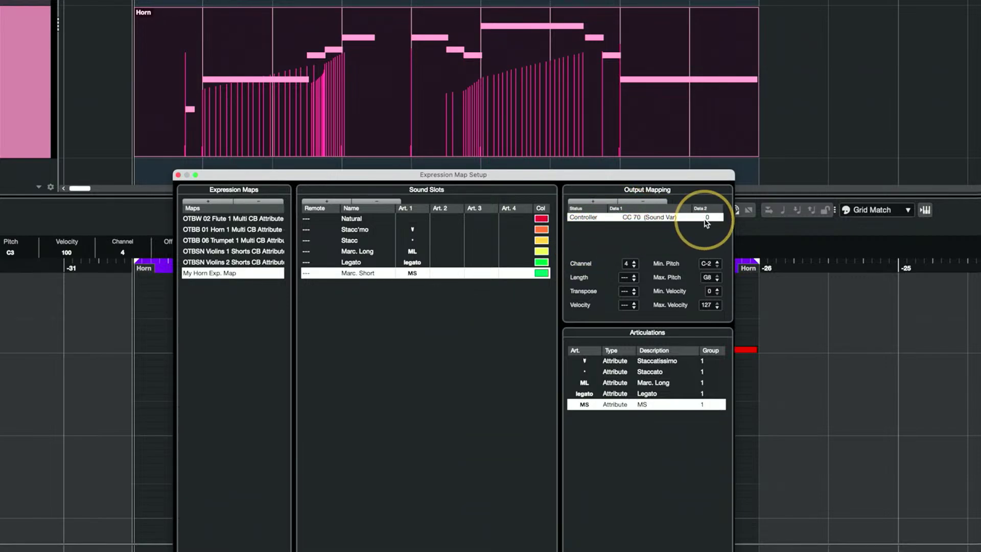
pyautogui.doubleClick(706, 217)
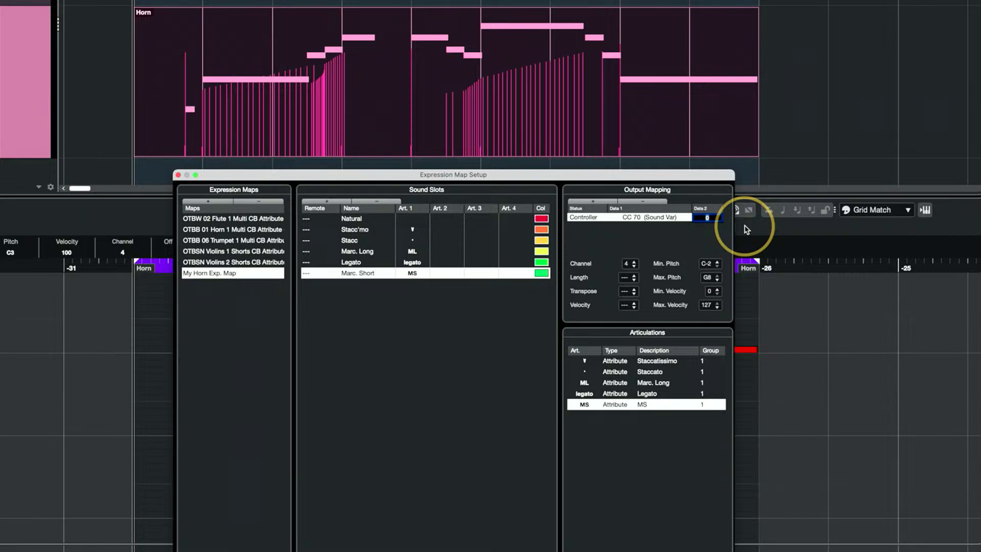
# - Compare the CC 70 values of the Marc., Stacc'mo, Stacc, Legato and Natural slots, then close the setup
pyautogui.click(377, 251)
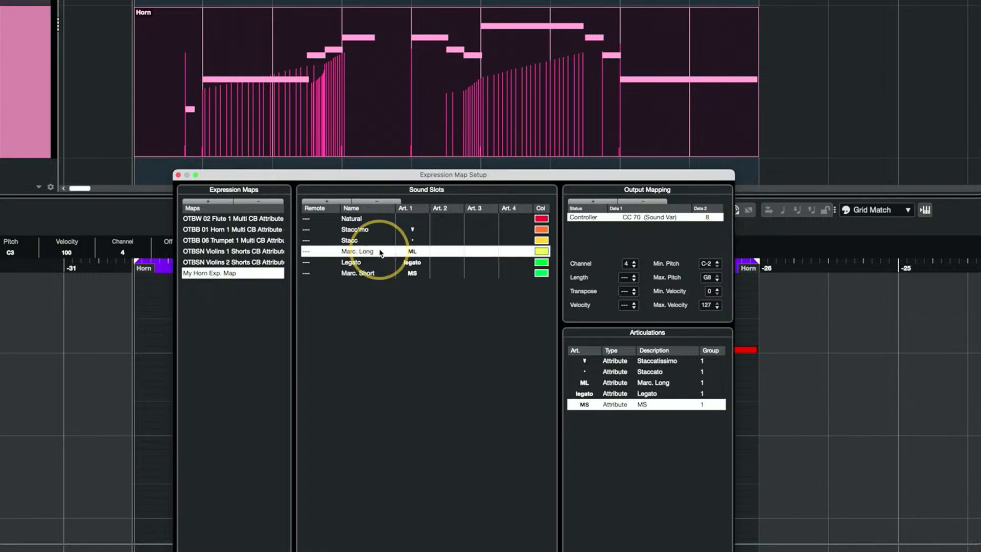
pyautogui.click(372, 275)
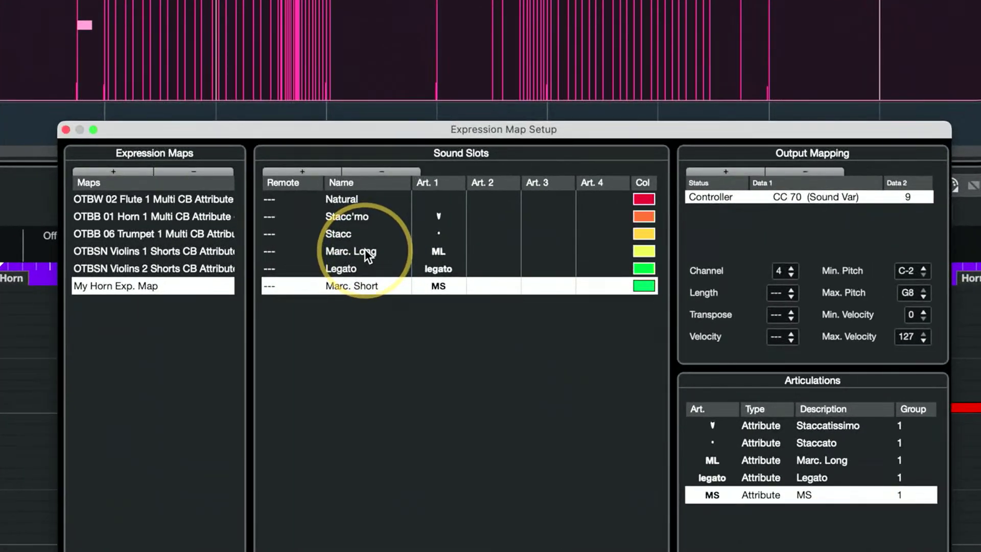
pyautogui.click(365, 249)
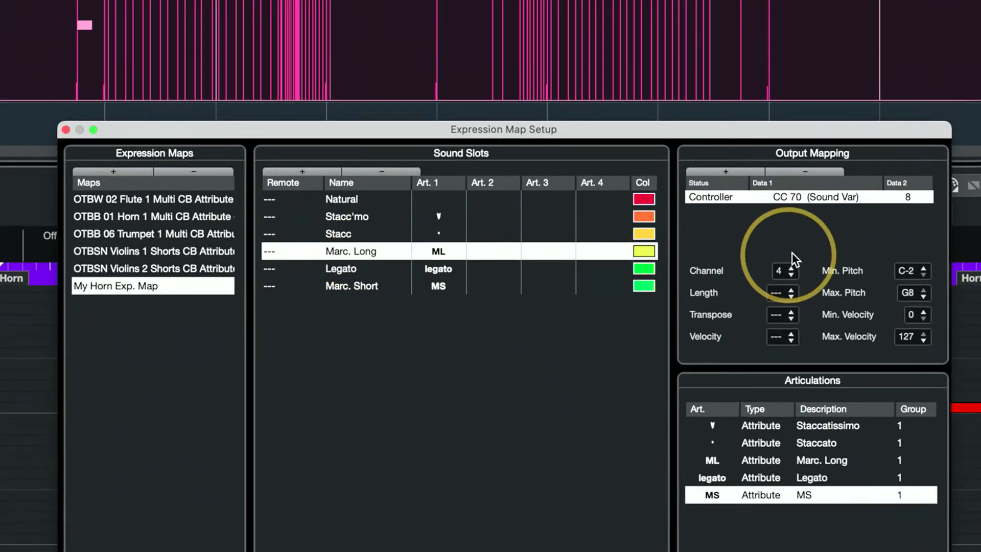
pyautogui.click(369, 214)
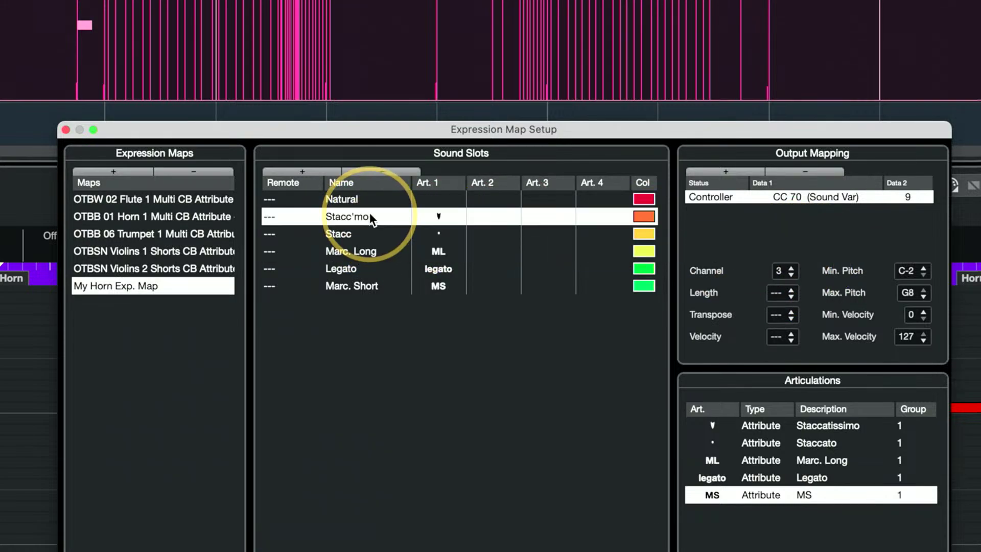
pyautogui.click(360, 230)
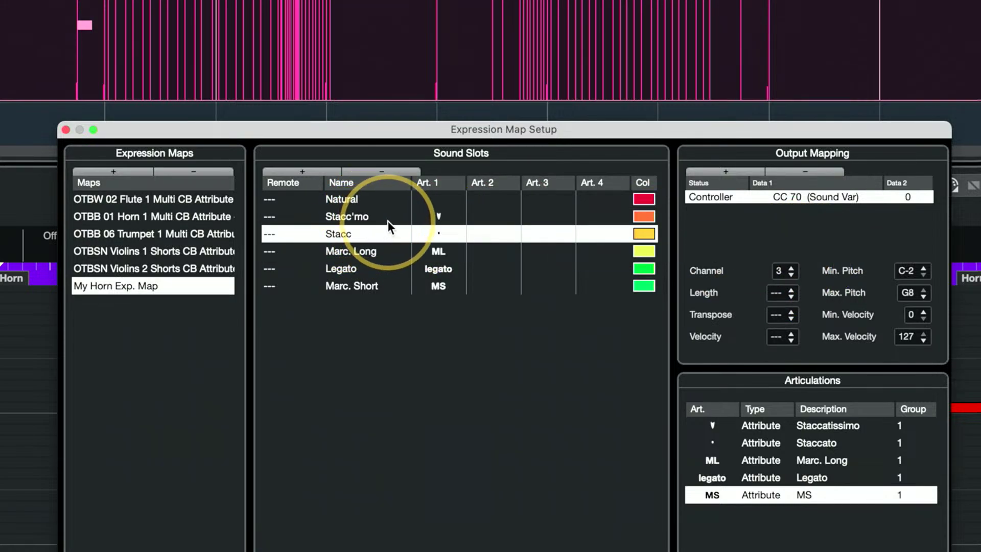
pyautogui.click(365, 216)
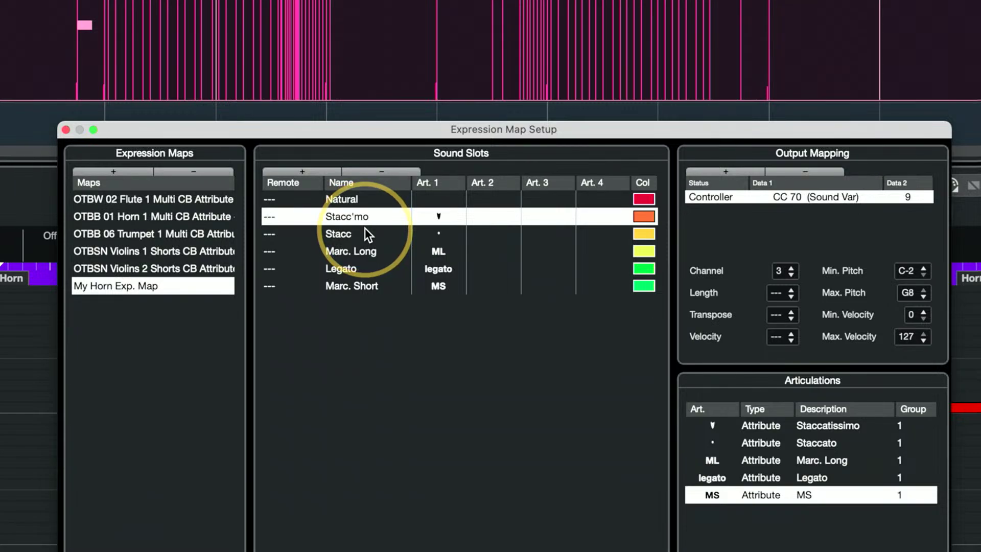
pyautogui.click(365, 230)
pyautogui.click(364, 217)
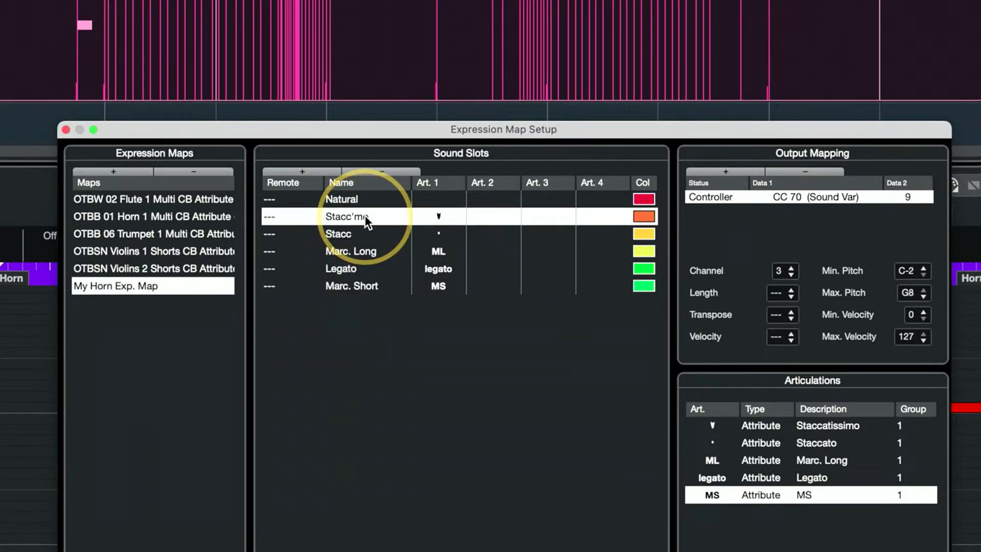
pyautogui.click(357, 270)
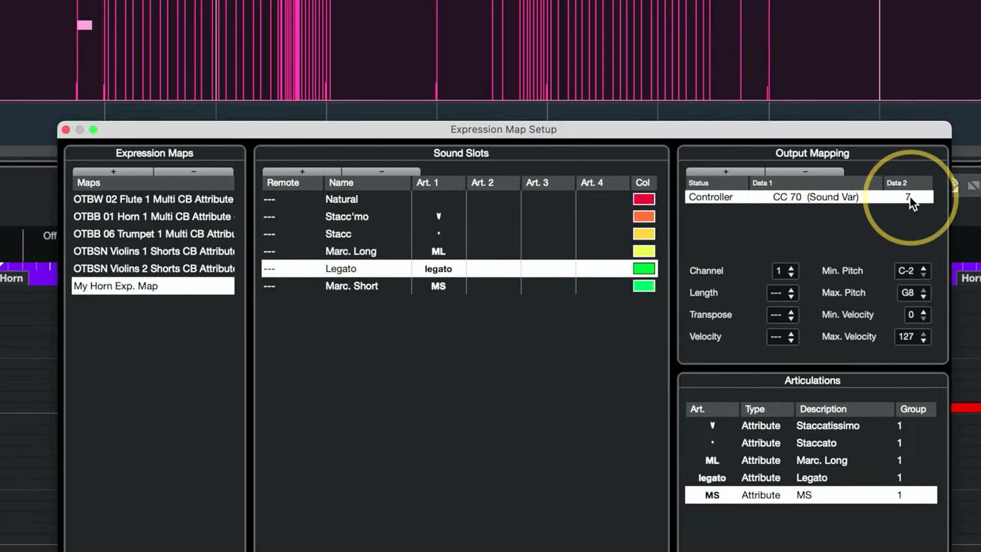
pyautogui.click(349, 202)
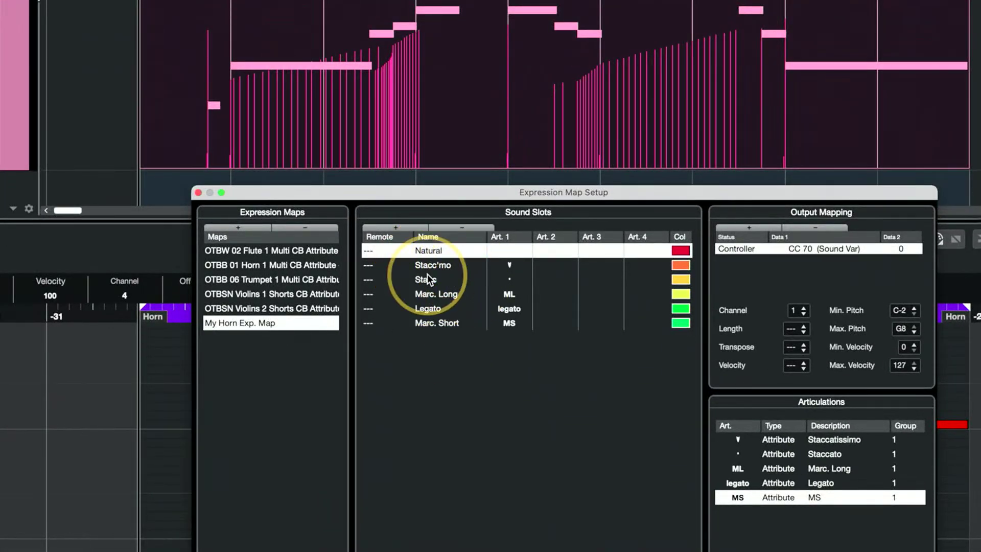
pyautogui.click(199, 193)
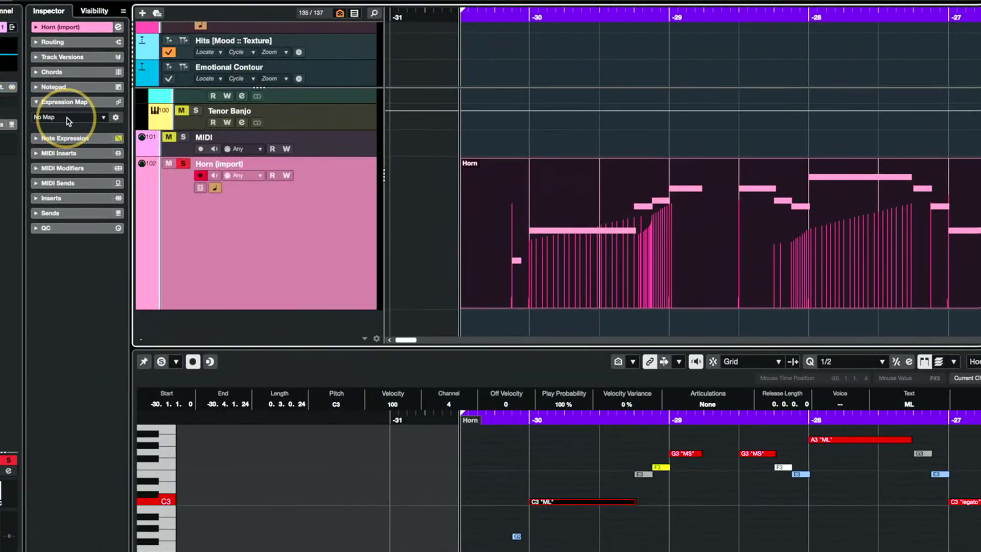
# - Assign My Horn Exp. Map to the Horn (import) track and select its MIDI part
pyautogui.click(68, 119)
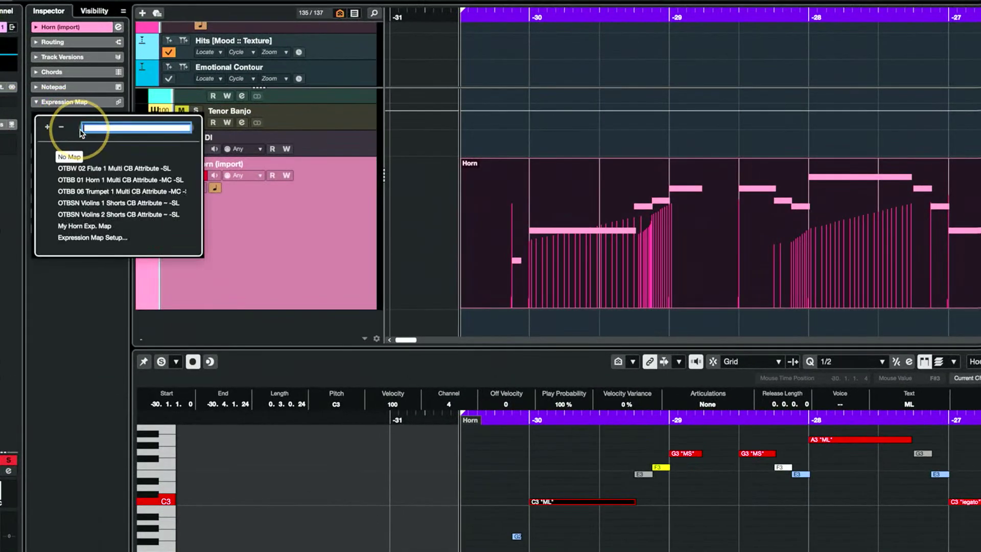
pyautogui.click(91, 224)
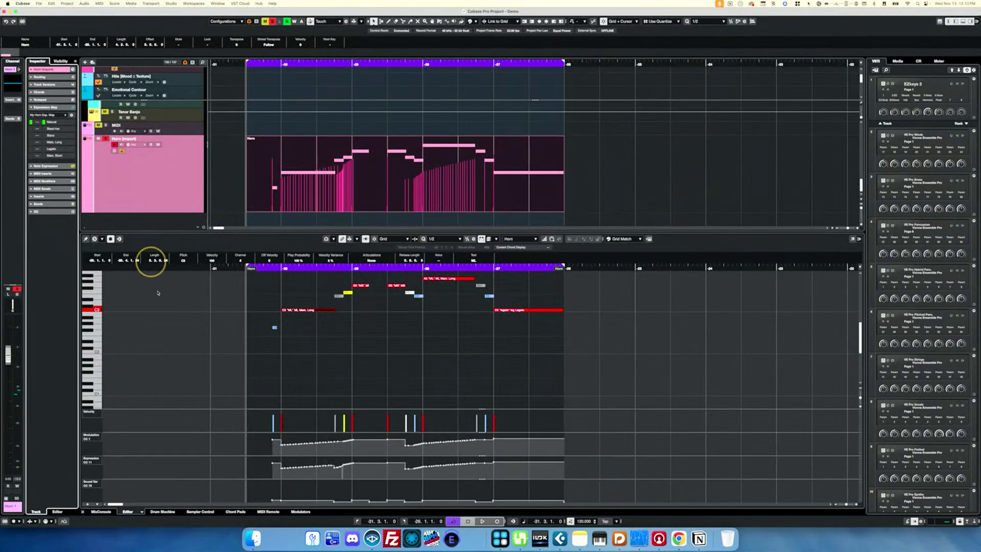
pyautogui.click(369, 186)
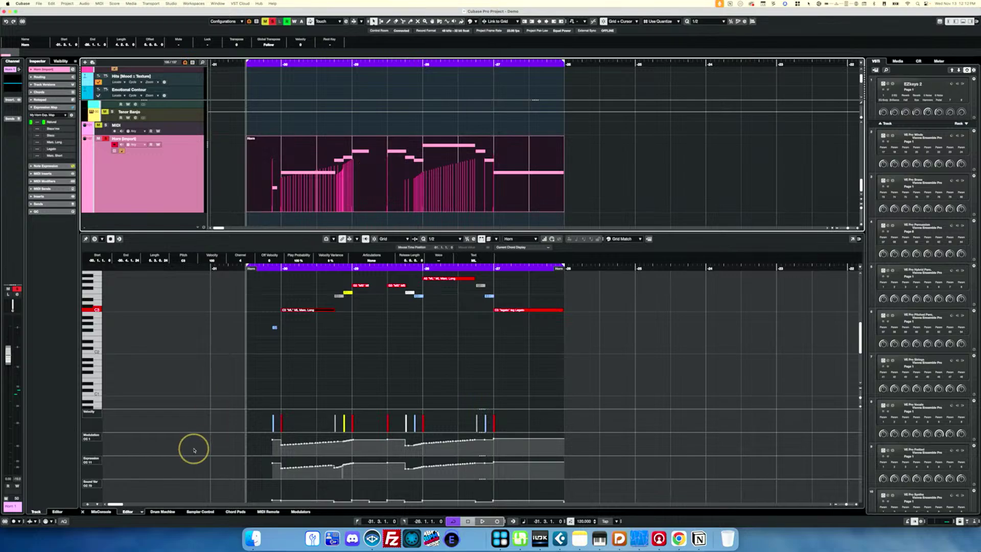
# - Open the Horn part in a maximized separate Score Editor window with Playing Techniques shown
pyautogui.click(141, 511)
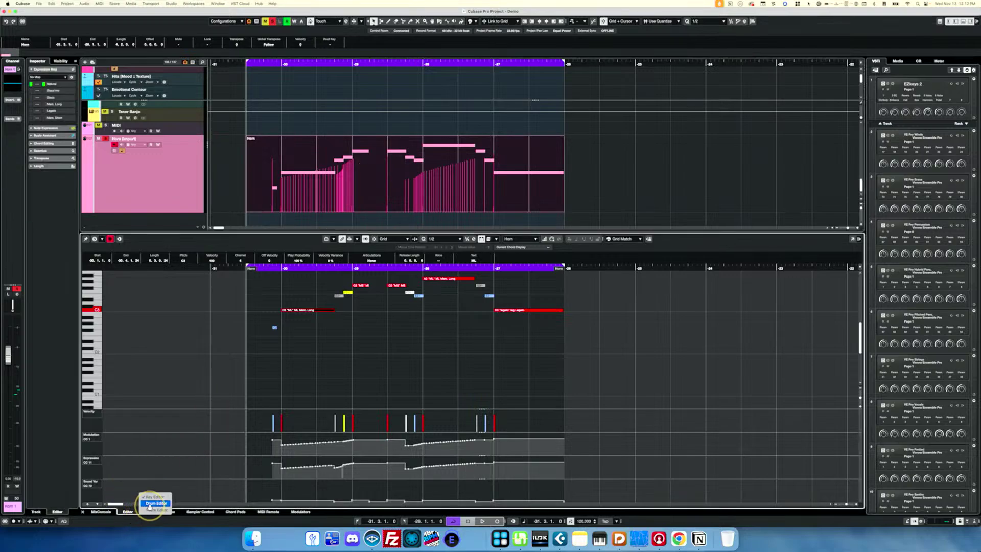
pyautogui.click(152, 510)
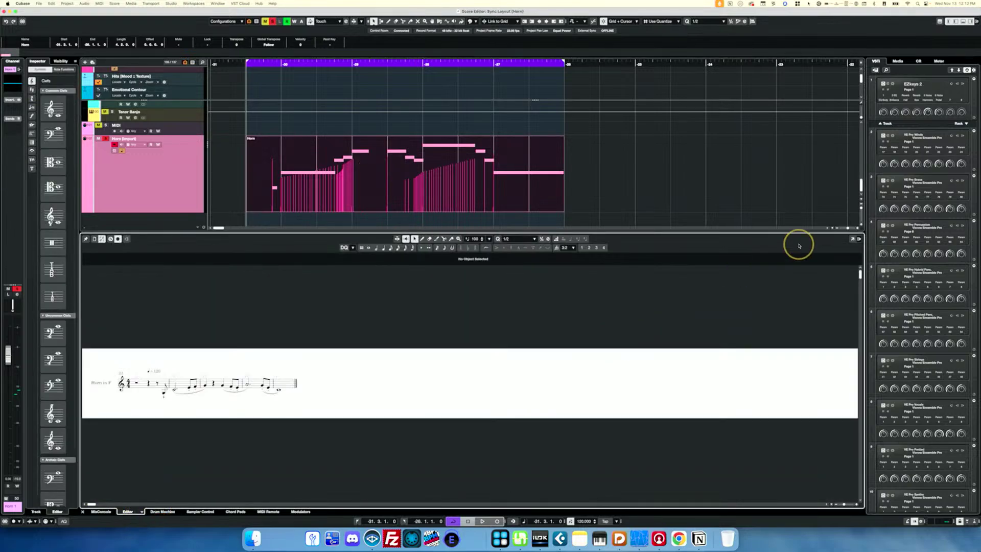
pyautogui.click(852, 239)
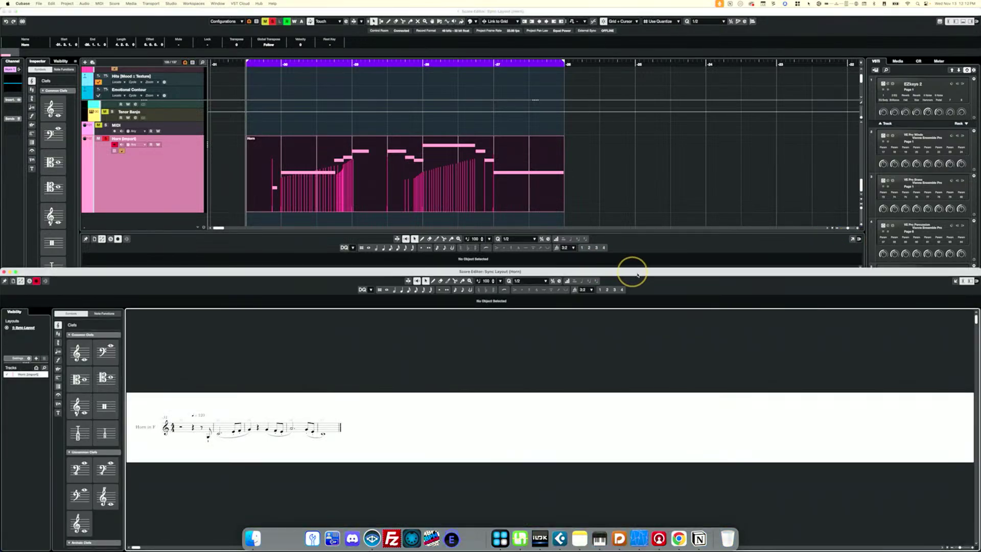
pyautogui.doubleClick(637, 274)
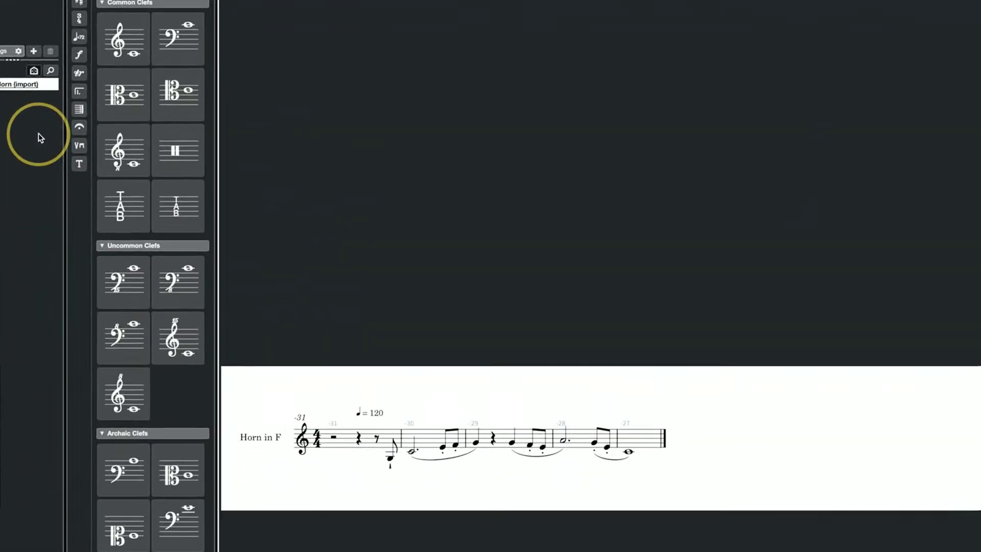
pyautogui.click(80, 147)
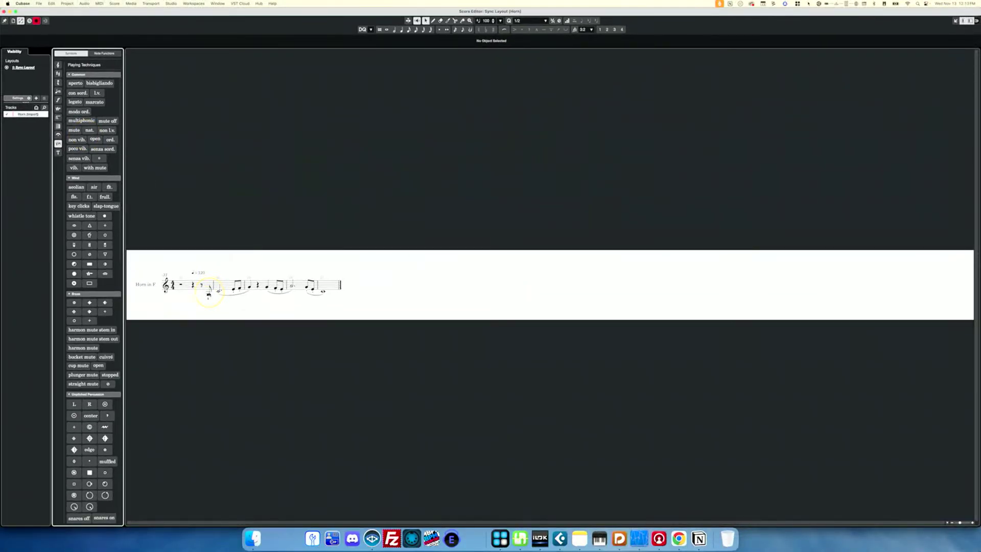
pyautogui.click(208, 295)
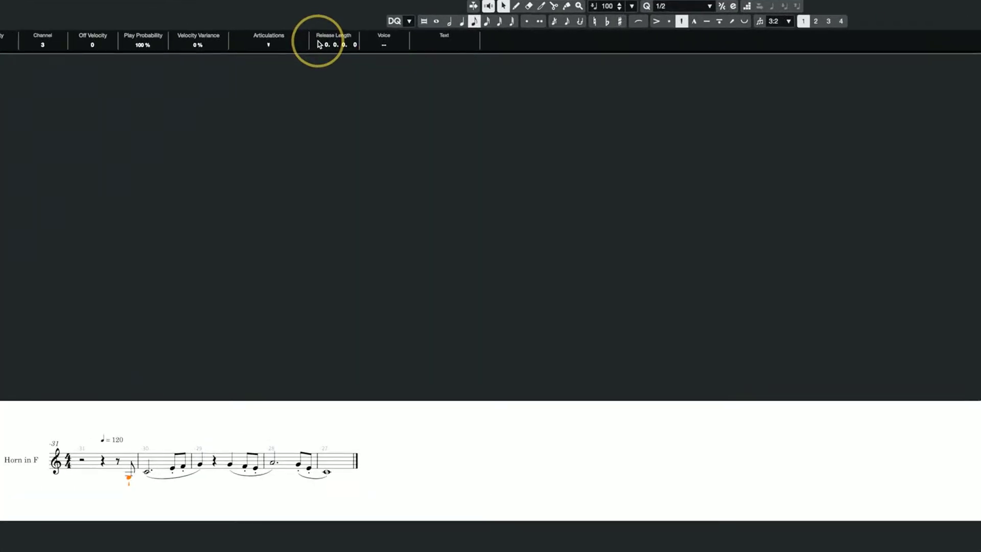
pyautogui.click(265, 46)
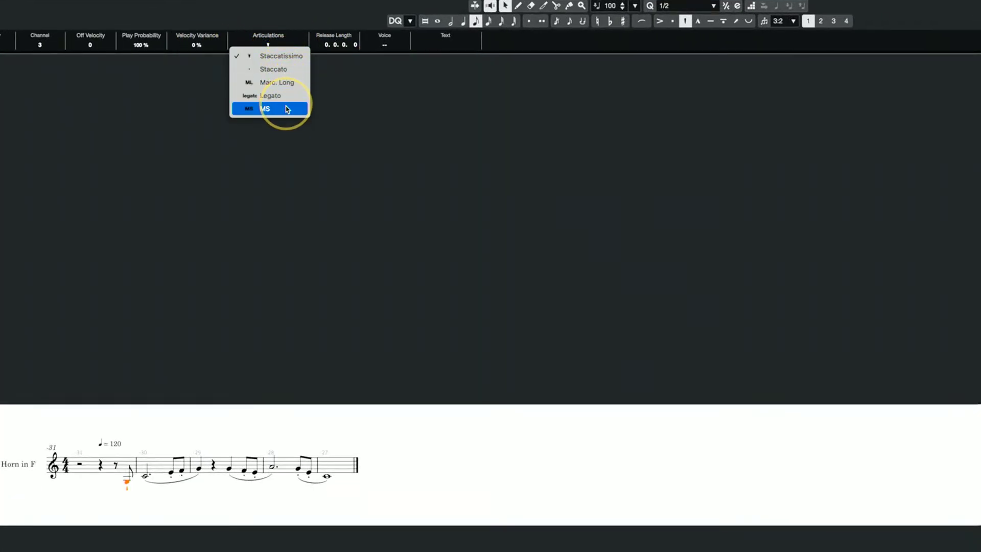
pyautogui.press('Escape')
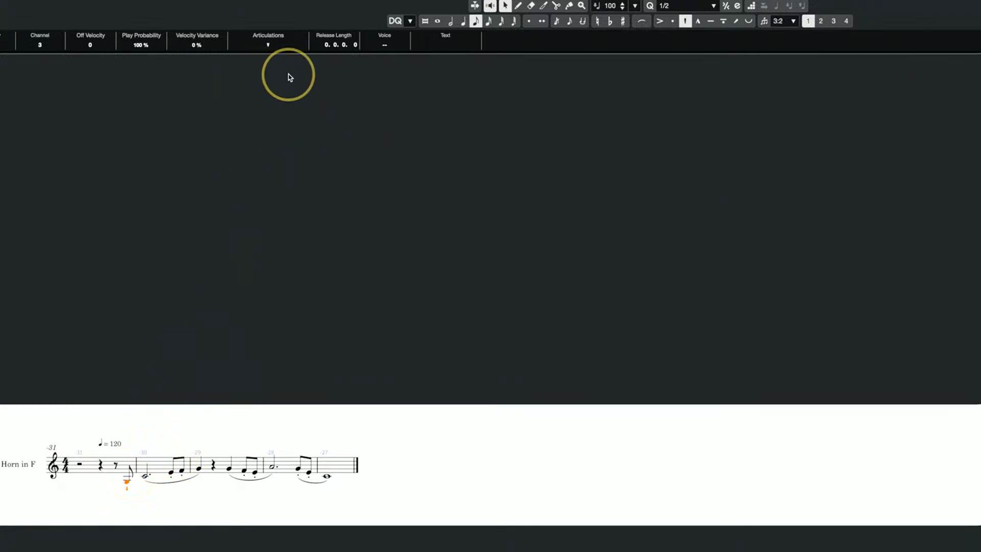
pyautogui.click(268, 45)
pyautogui.click(194, 88)
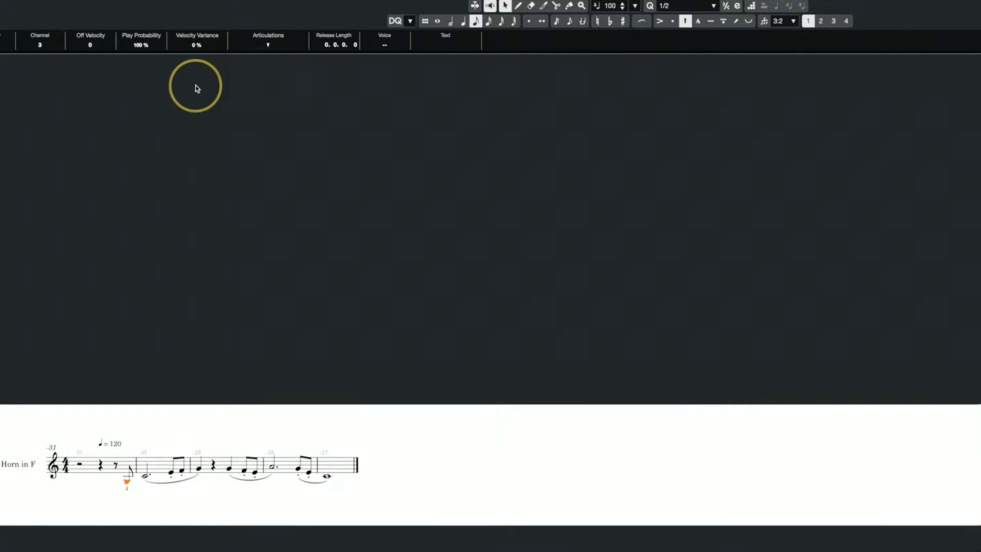
pyautogui.click(146, 477)
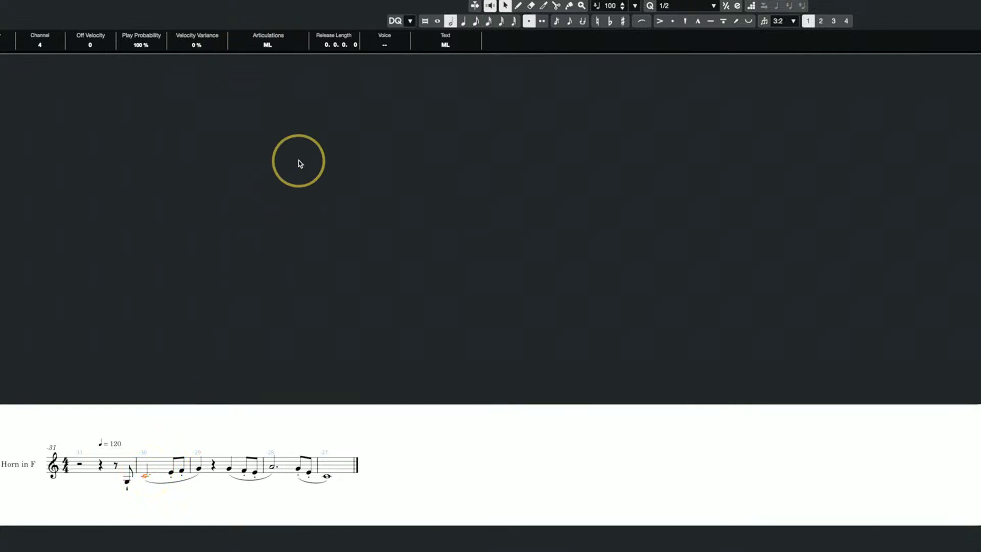
pyautogui.click(269, 48)
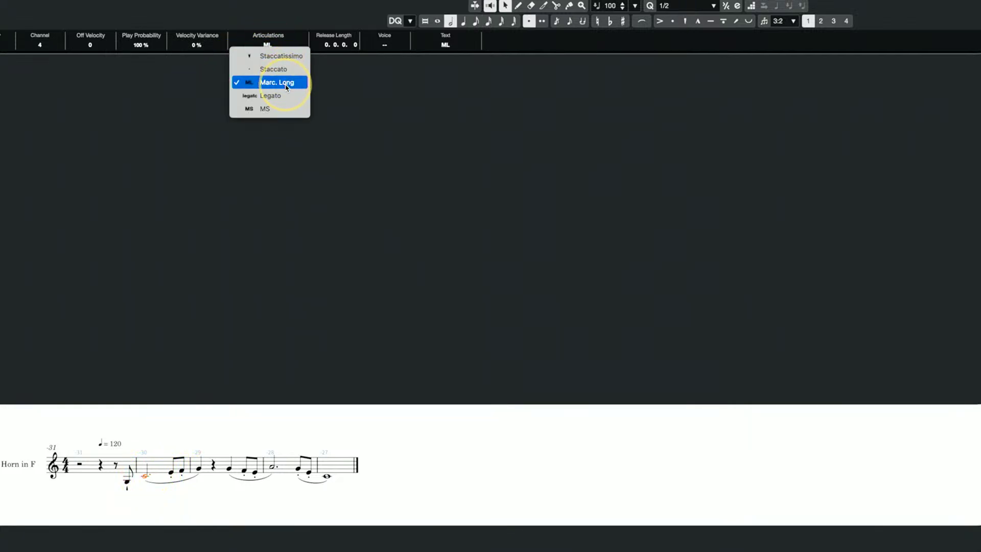
pyautogui.click(308, 243)
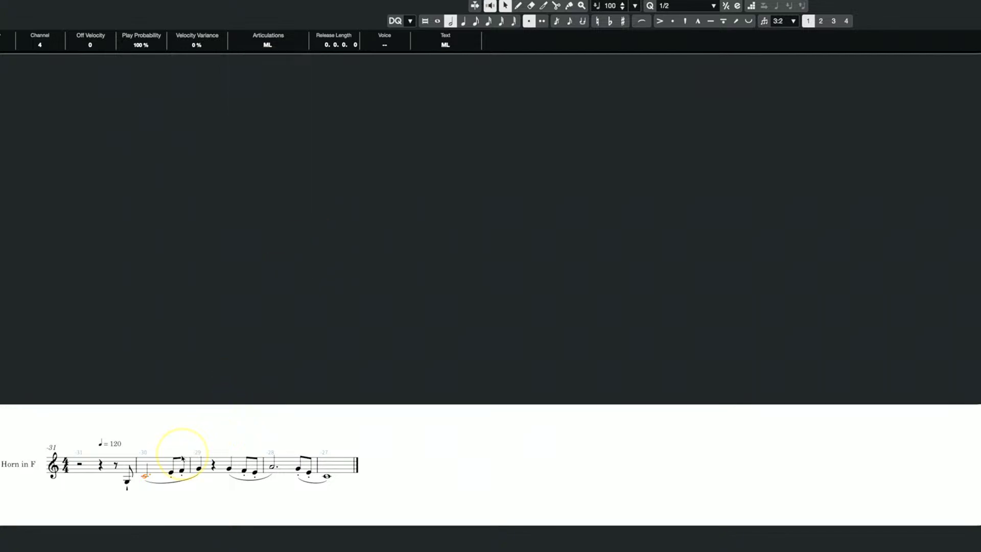
pyautogui.click(171, 472)
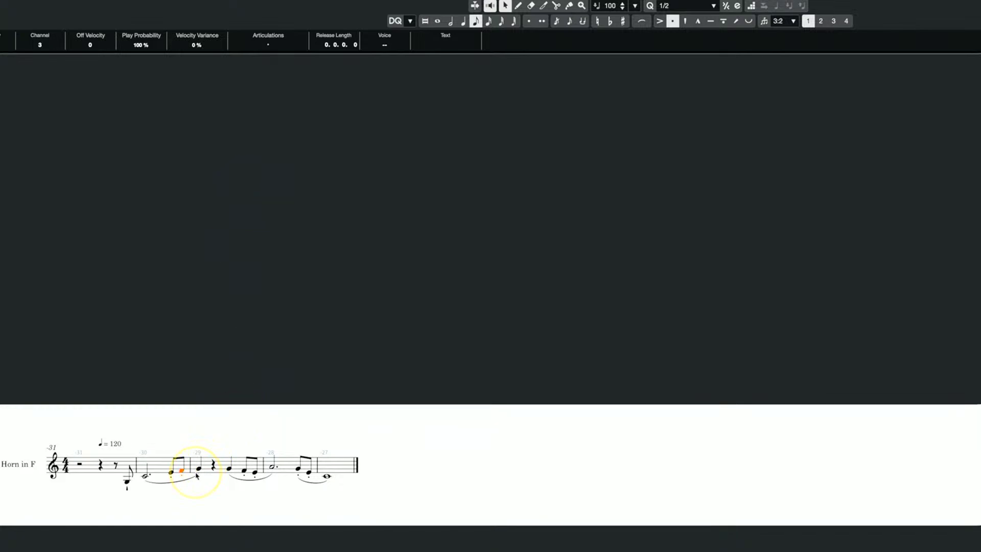
pyautogui.click(198, 470)
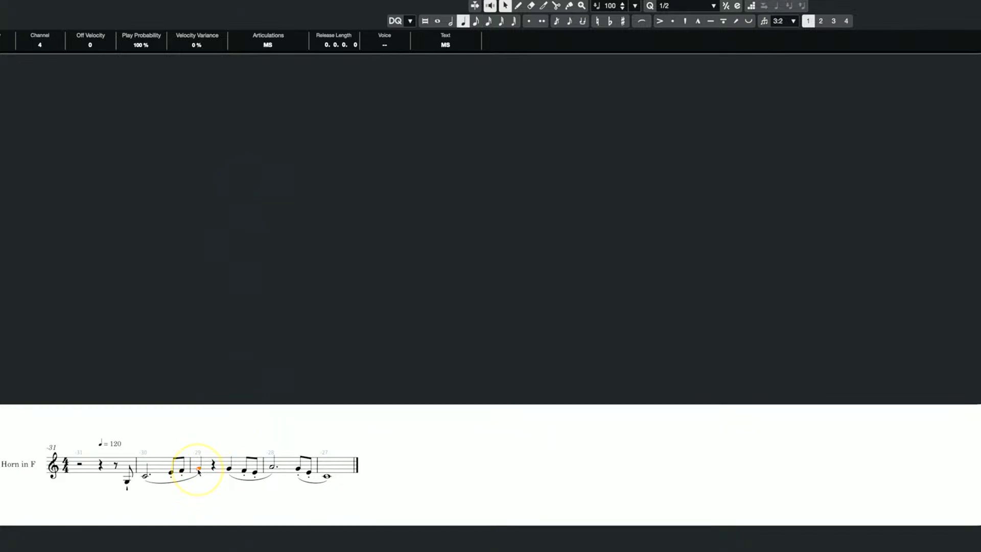
pyautogui.click(268, 45)
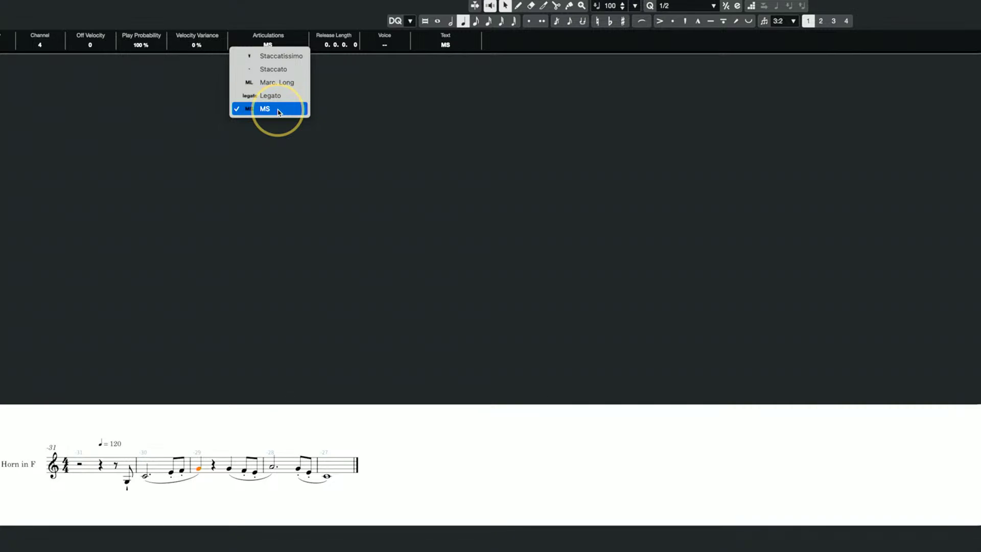
pyautogui.click(346, 117)
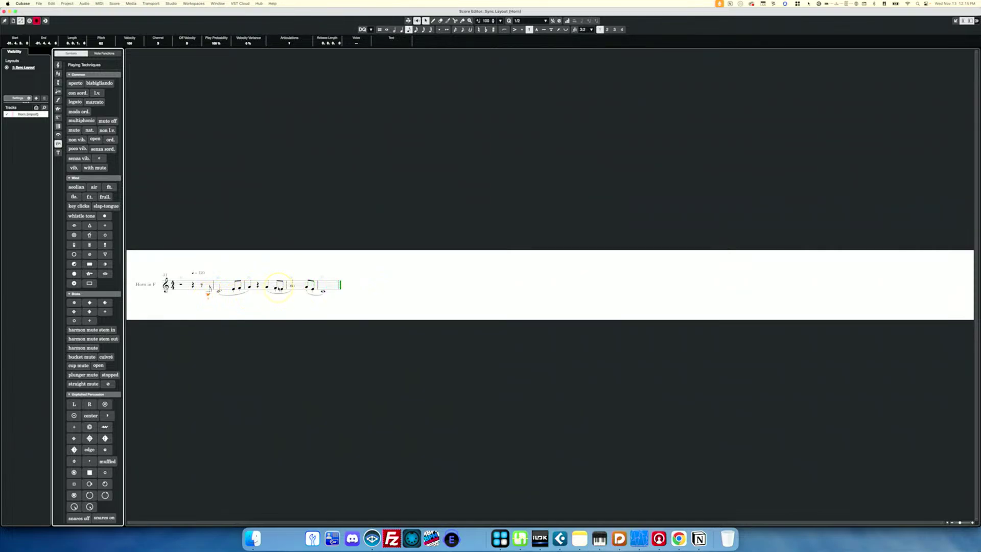
# - Review the horn's playing techniques in Dorico, then tile Cubase's Score Editor below the Dorico window
pyautogui.press('super+Tab')
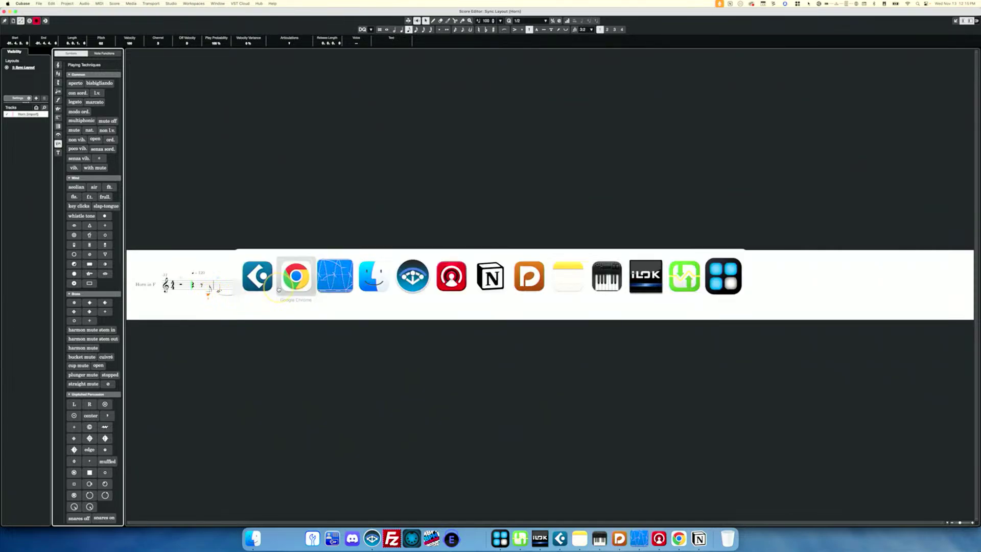
pyautogui.press('super+Tab')
pyautogui.press('super+Tab')
pyautogui.press('super+Tab')
pyautogui.press('super+Tab')
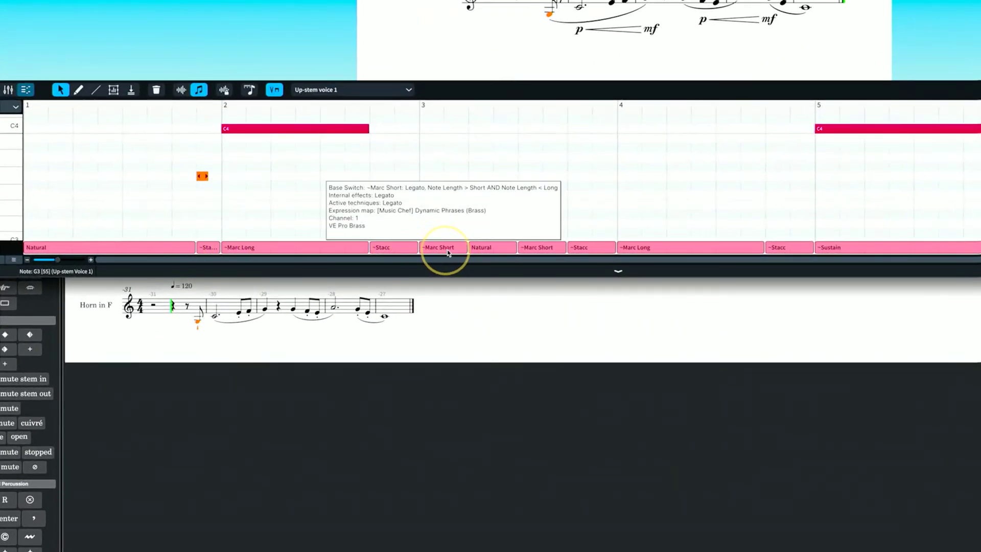
pyautogui.moveTo(542, 254)
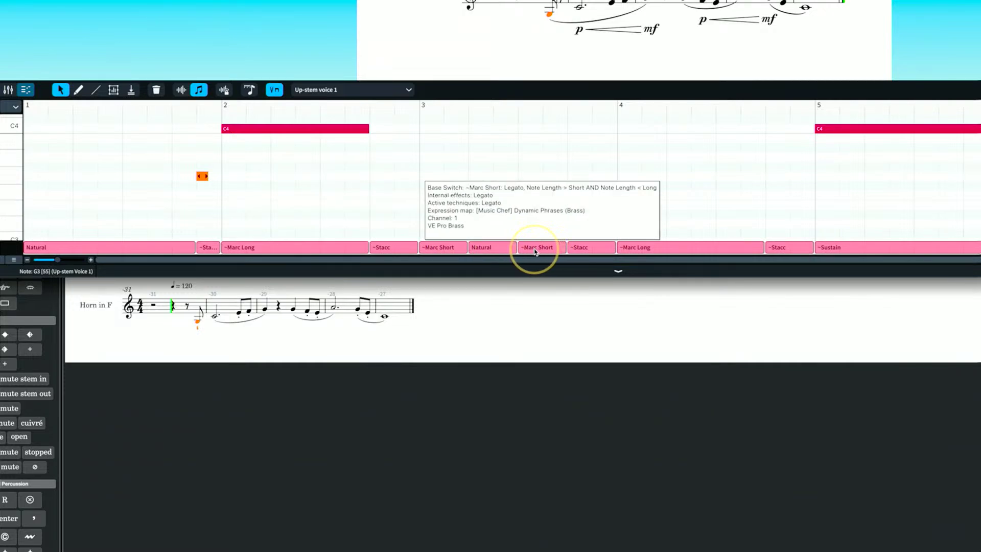
pyautogui.moveTo(620, 248)
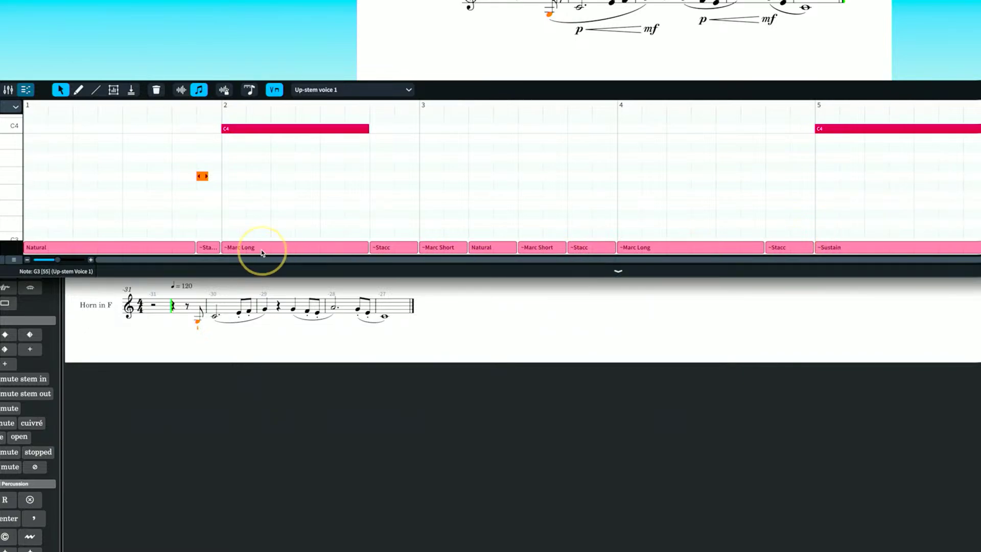
pyautogui.moveTo(302, 251)
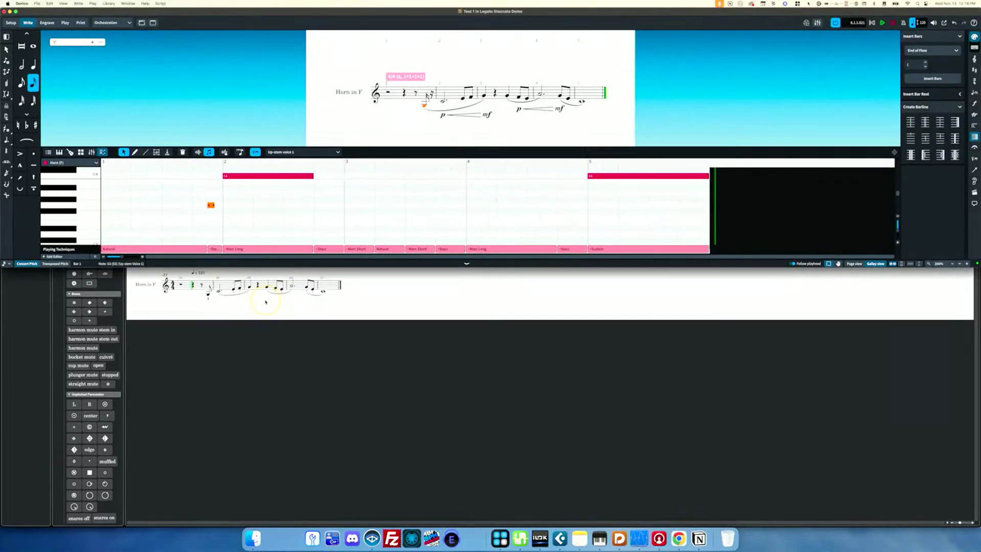
pyautogui.click(305, 359)
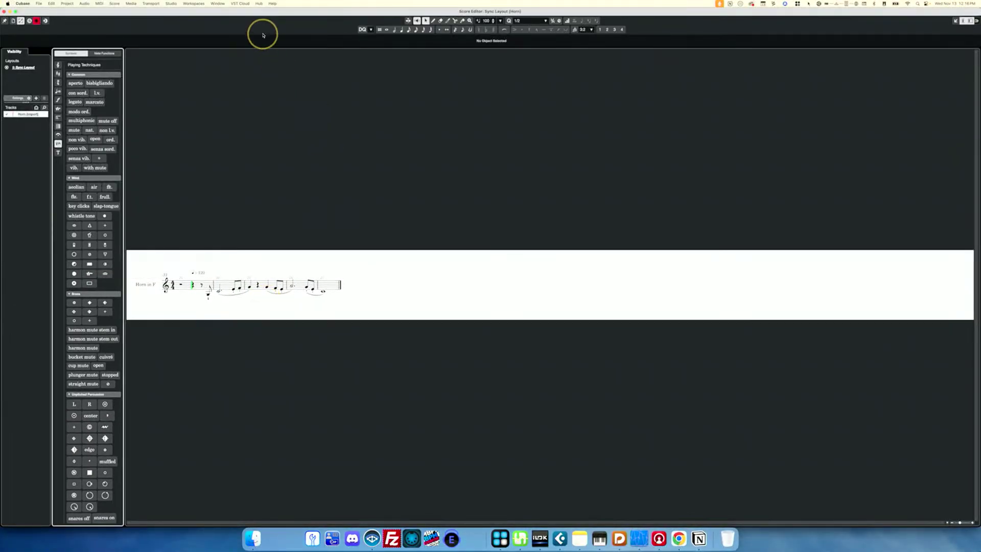
pyautogui.hotkey('ctrl', 'shift', 'Down')
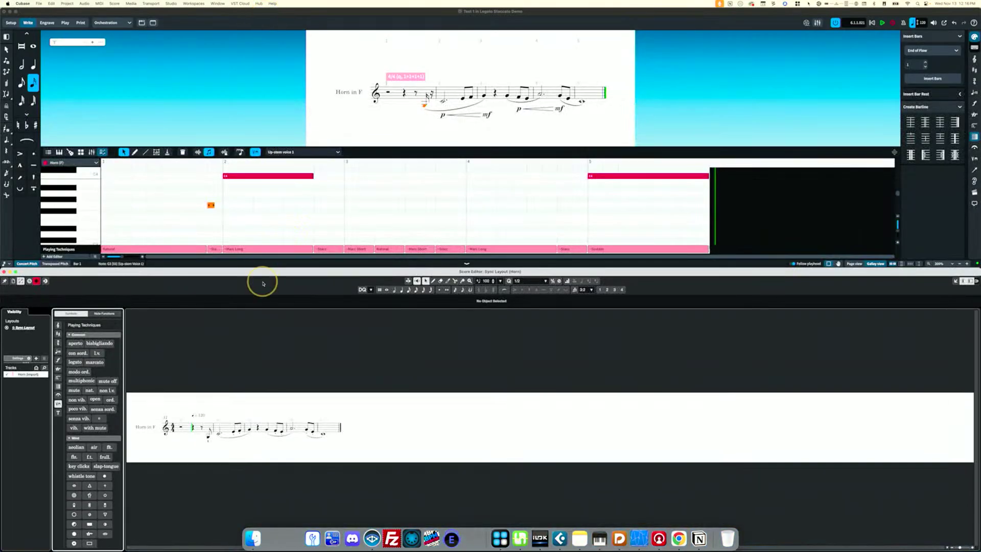